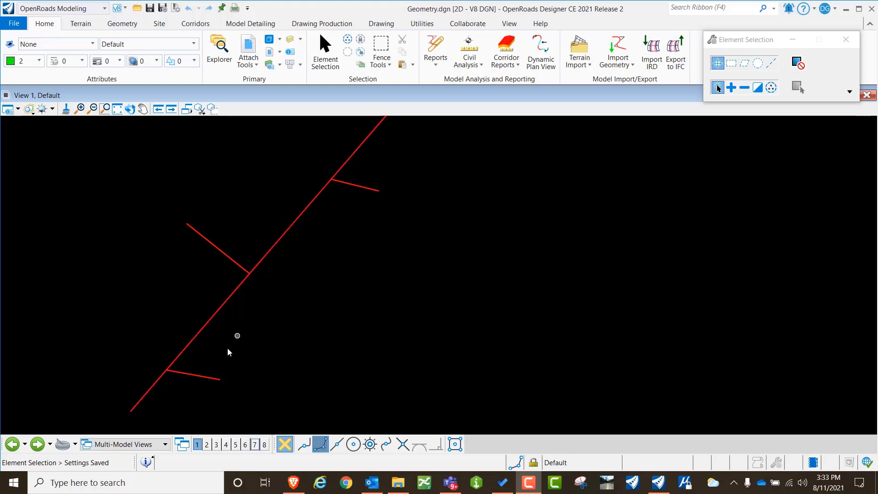
# - Open the profile model of the lowest driveway centerline (RdEoP5) in View 7
pyautogui.click(206, 378)
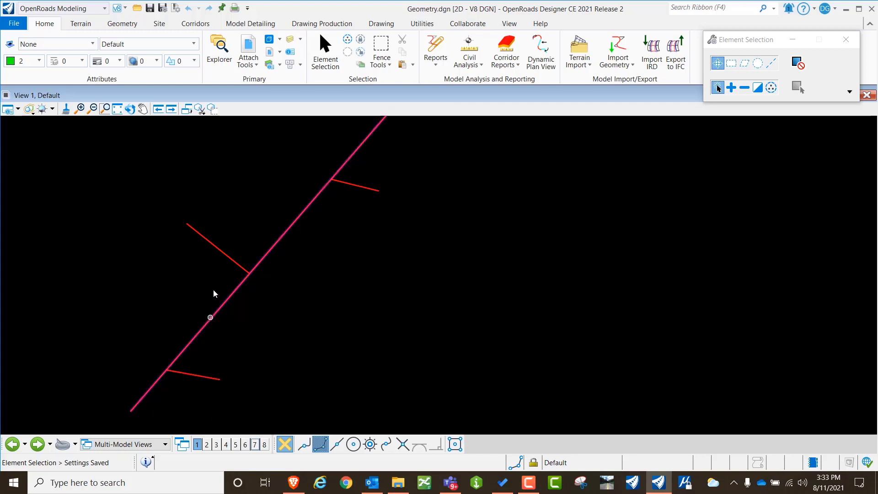
pyautogui.click(202, 376)
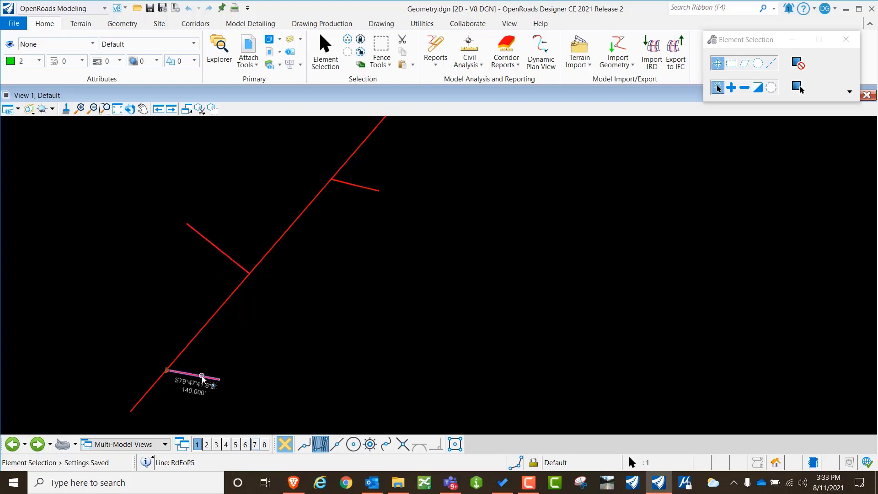
pyautogui.click(230, 369)
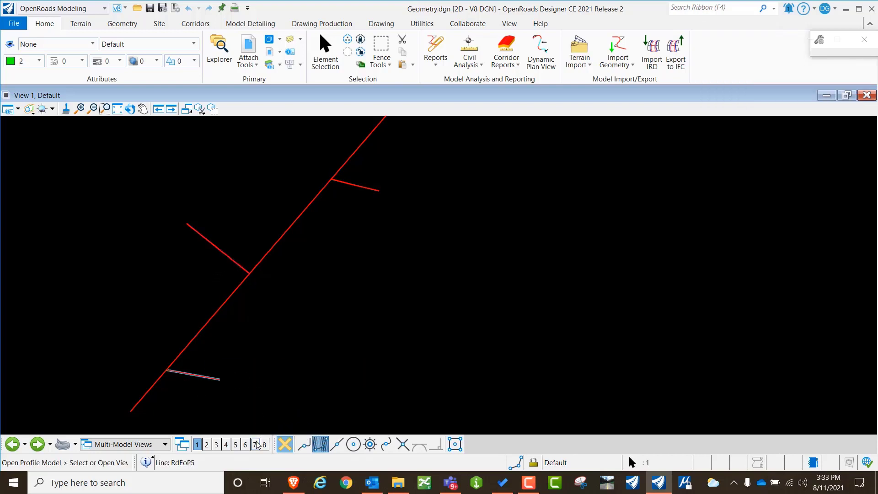
pyautogui.click(256, 444)
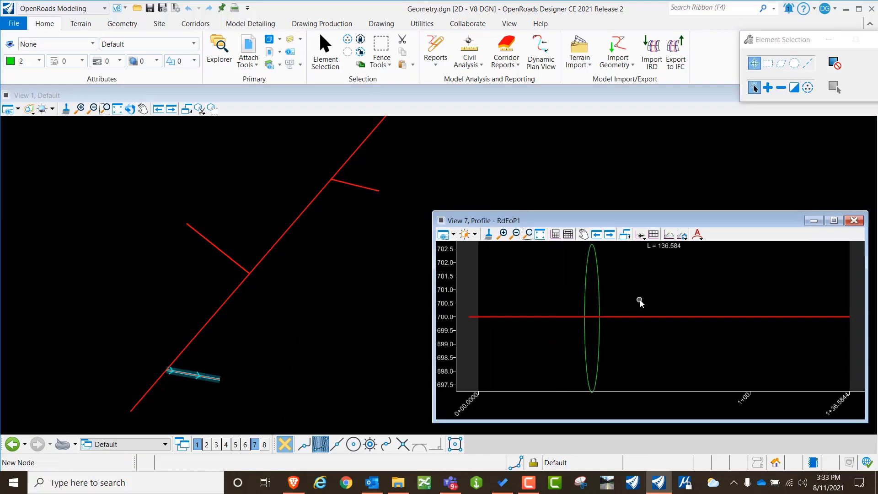
pyautogui.scroll(-1, 640, 302)
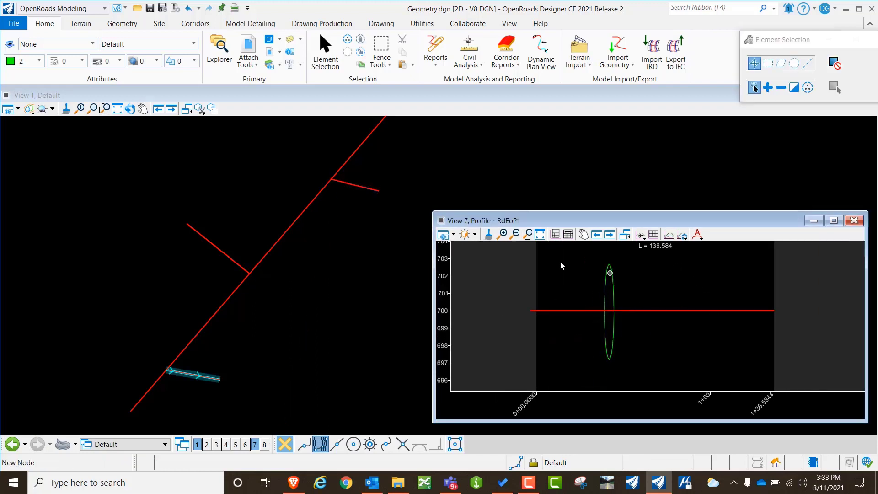
# - Show the profile model of the middle driveway centerline (RdEoP6) in View 7
pyautogui.click(227, 254)
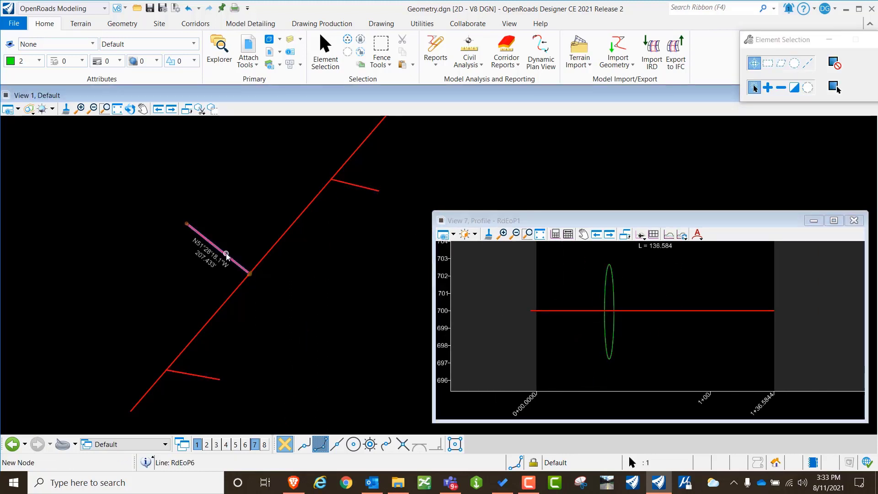
pyautogui.click(274, 249)
pyautogui.click(558, 274)
# - Show the profile model of the uppermost driveway centerline in View 7
pyautogui.click(356, 185)
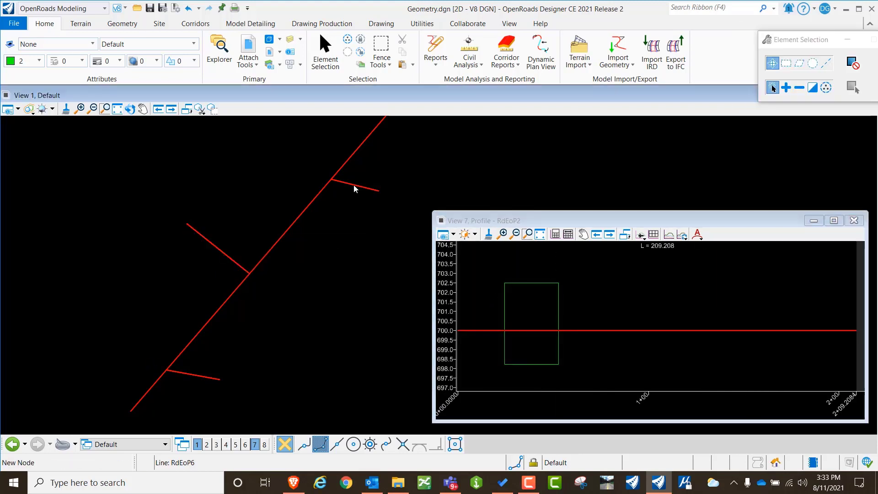
pyautogui.moveTo(365, 188)
pyautogui.click(400, 184)
pyautogui.click(613, 292)
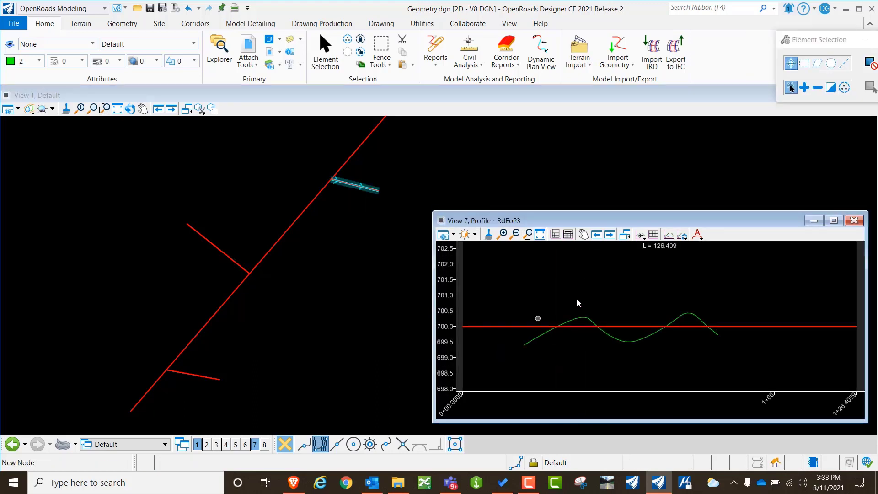
# - Bring the lowest driveway centerline's profile model back into View 7
pyautogui.click(197, 376)
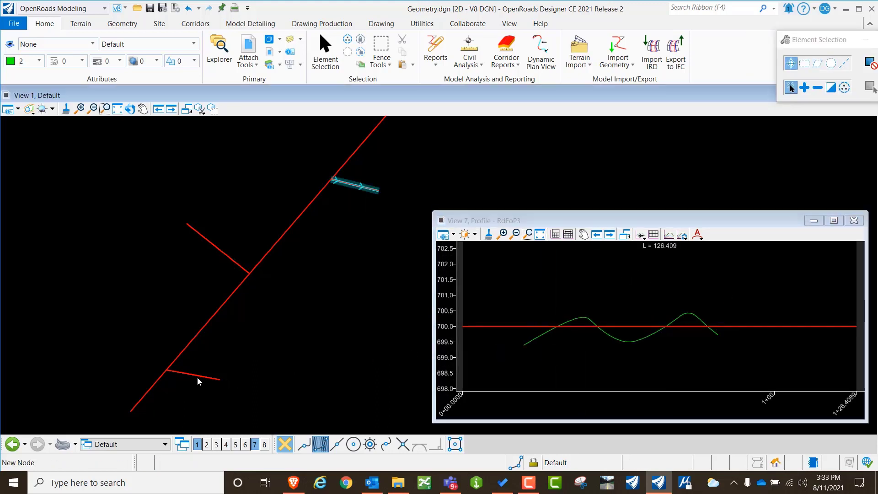
pyautogui.moveTo(197, 378)
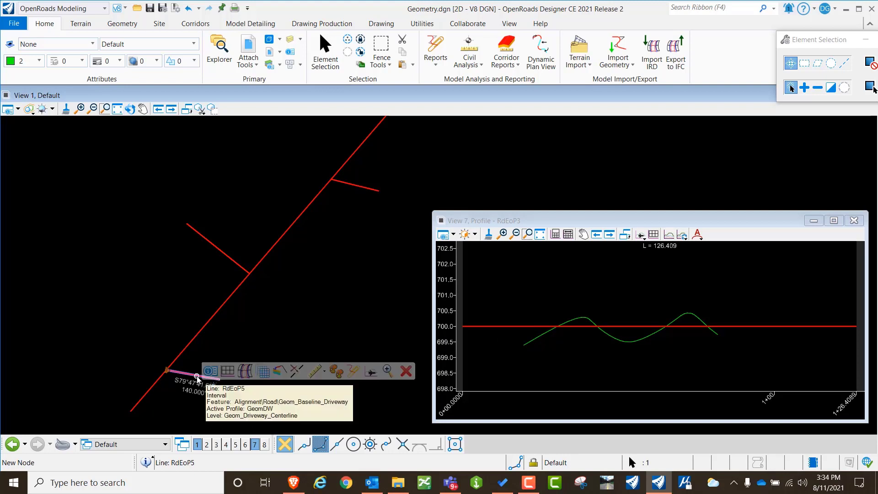
pyautogui.click(228, 371)
pyautogui.click(613, 292)
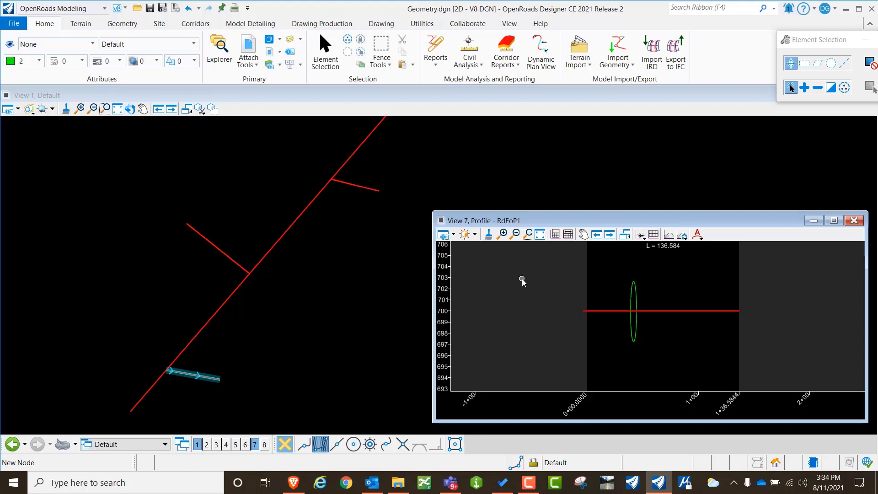
# - Begin placing a civil profile named boundary with the ANSI D_PROFILE PROFILE drawing seed
pyautogui.click(309, 25)
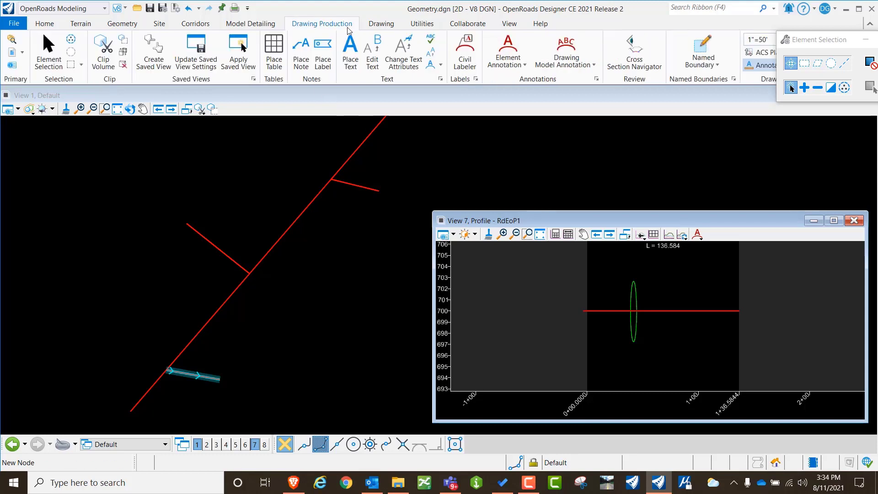
pyautogui.click(701, 55)
pyautogui.moveTo(721, 41); pyautogui.dragTo(141, 52)
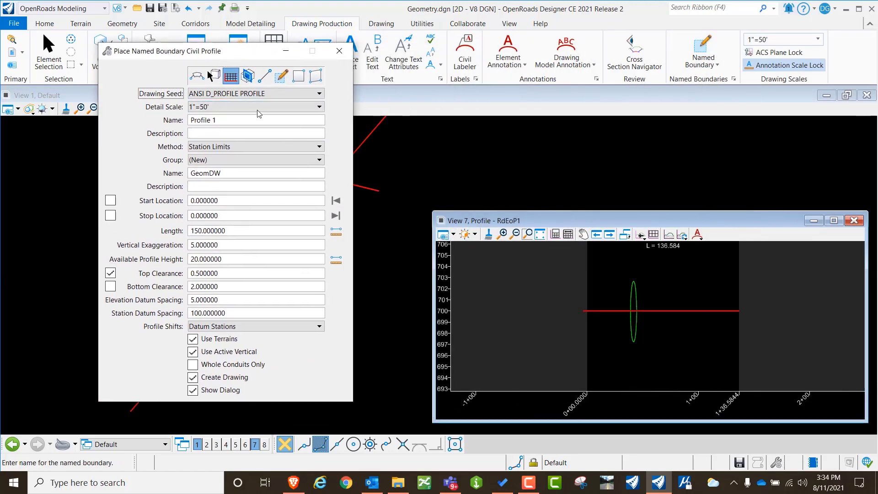
pyautogui.click(247, 94)
pyautogui.click(247, 181)
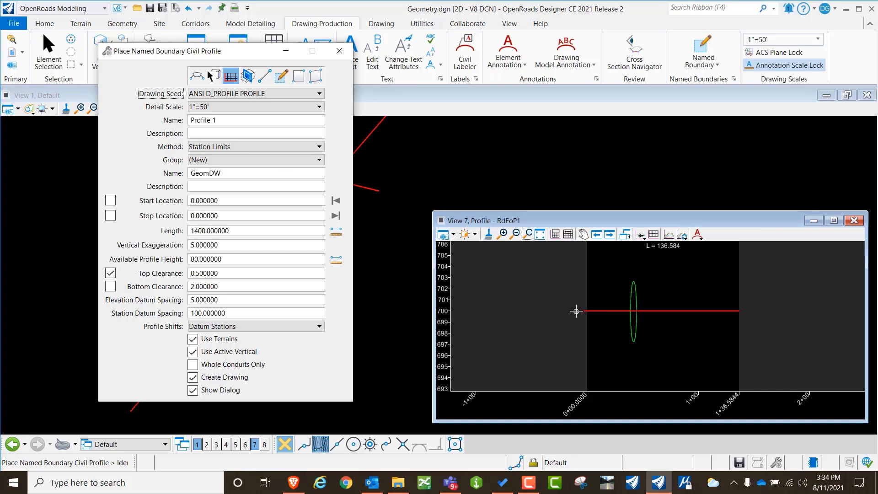
# - Start the boundary just before the profile's beginning, about station -0+03.42, and set its length to 150 and available profile height to 20
pyautogui.click(583, 310)
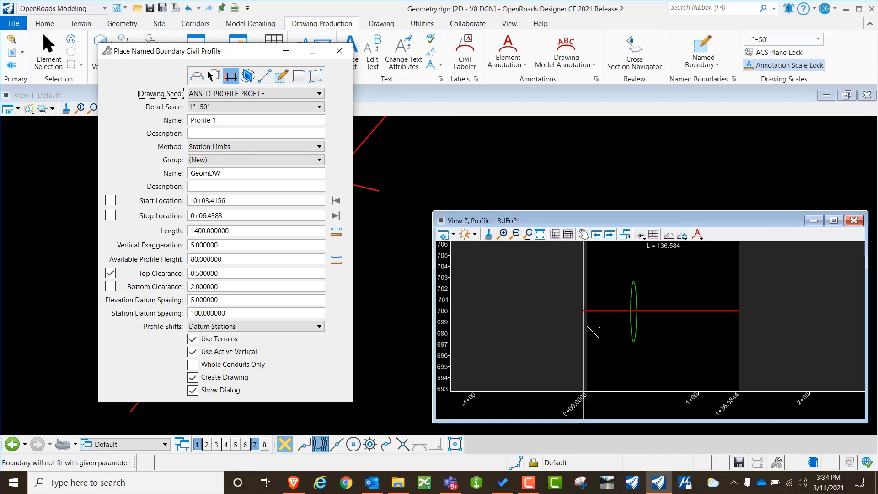
pyautogui.scroll(-7, 550, 338)
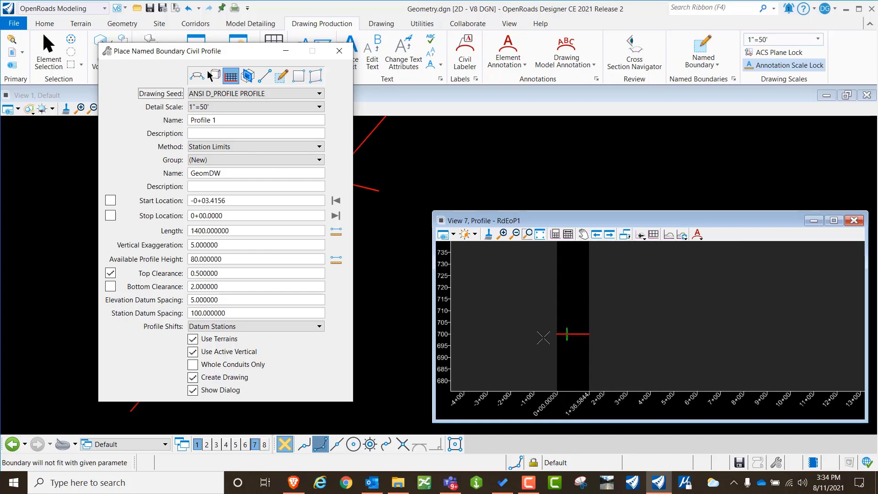
pyautogui.scroll(-5, 543, 337)
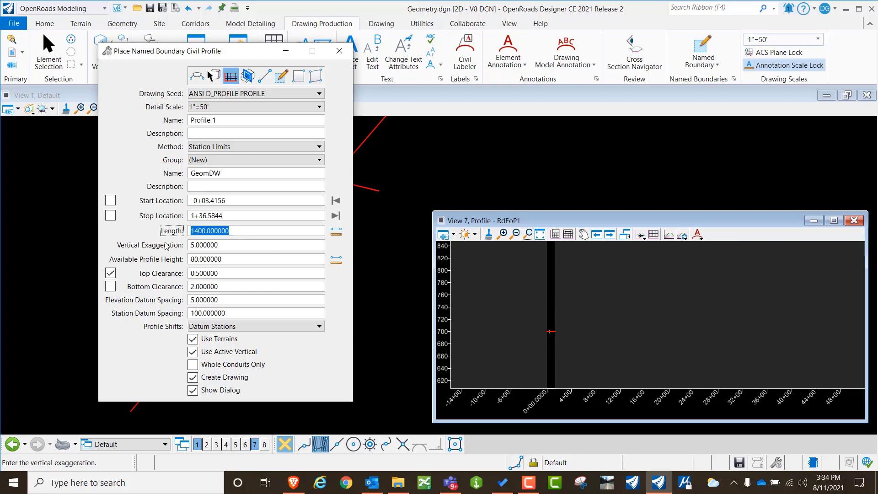
pyautogui.write('150')
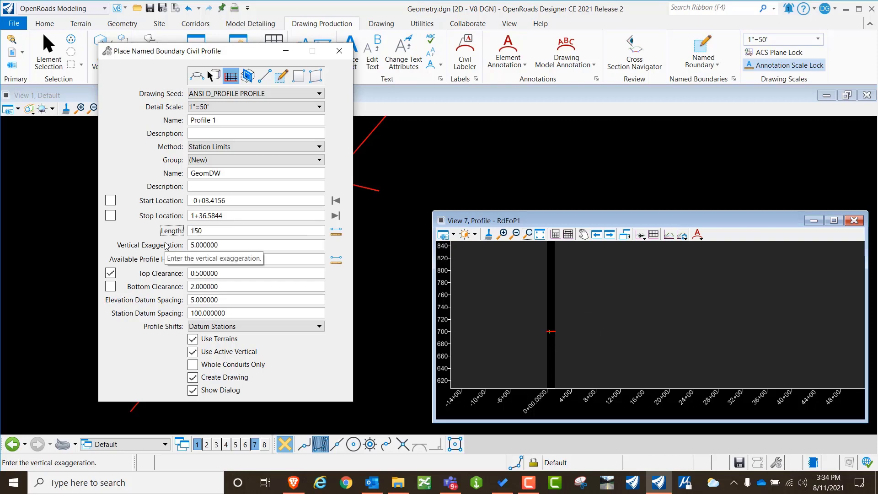
pyautogui.press('Tab')
pyautogui.press('Tab')
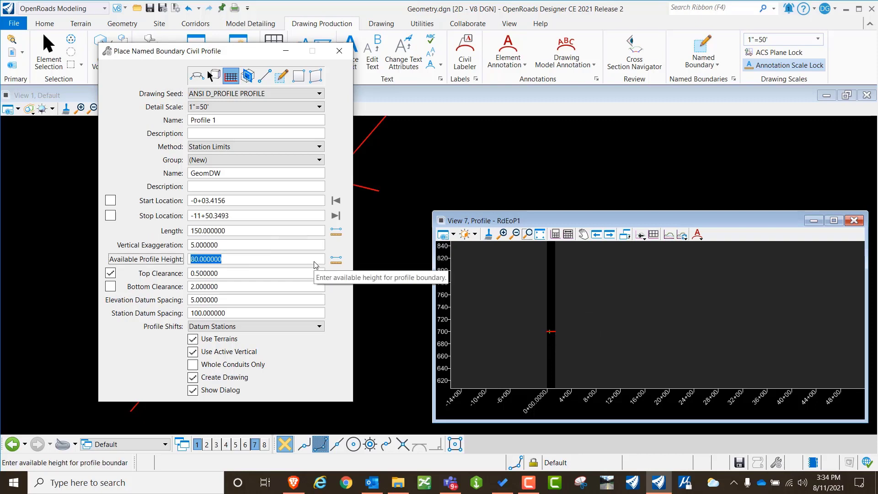
pyautogui.write('20')
pyautogui.press('Tab')
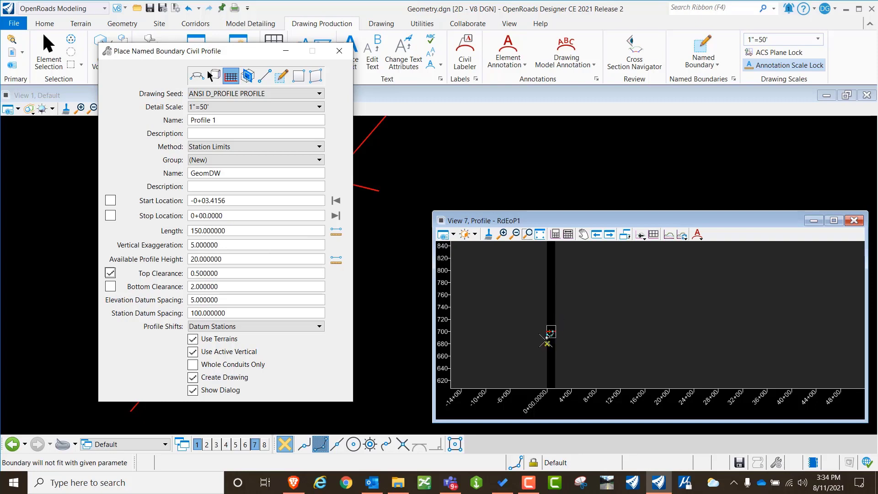
# - Place the boundary around the full lowest driveway profile and create its drawing and sheet models with Open Model enabled
pyautogui.scroll(5, 546, 338)
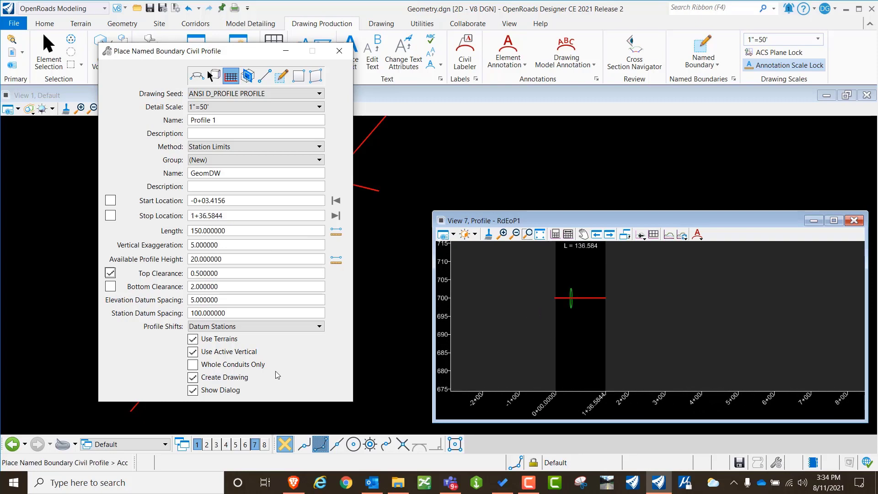
pyautogui.click(490, 342)
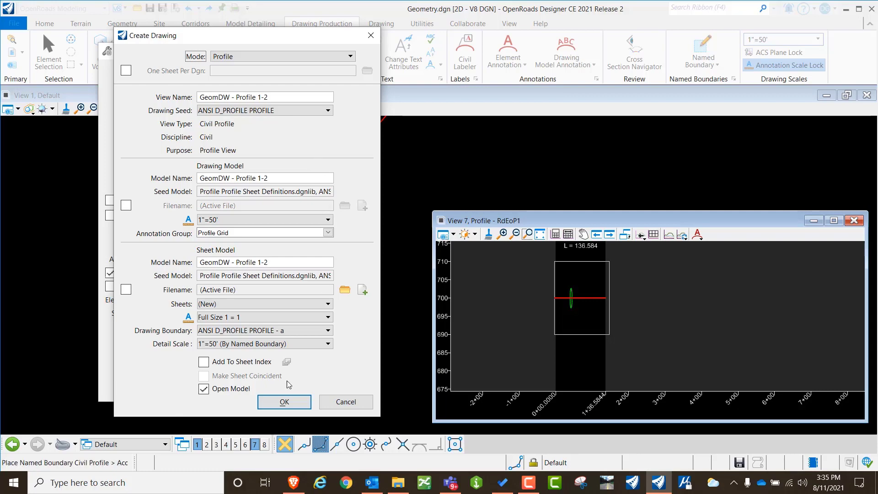
pyautogui.click(282, 402)
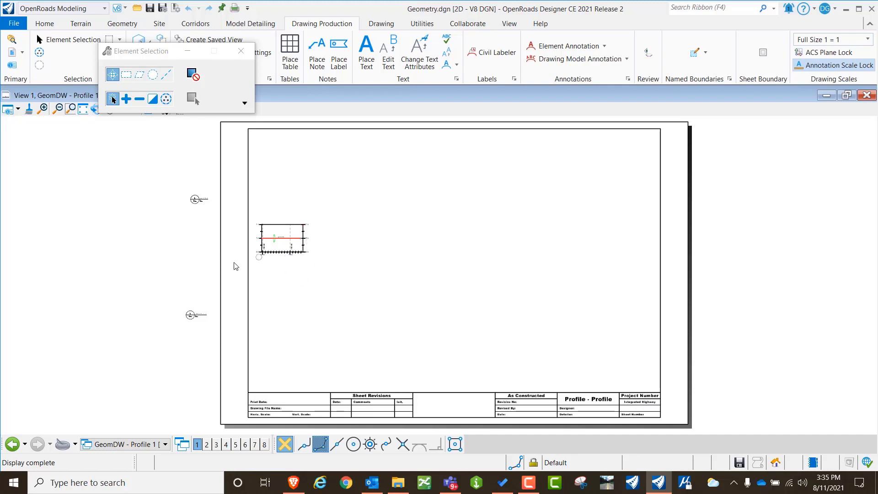
# - Return to the Default design model and open the middle driveway centerline's profile model in View 7
pyautogui.click(197, 202)
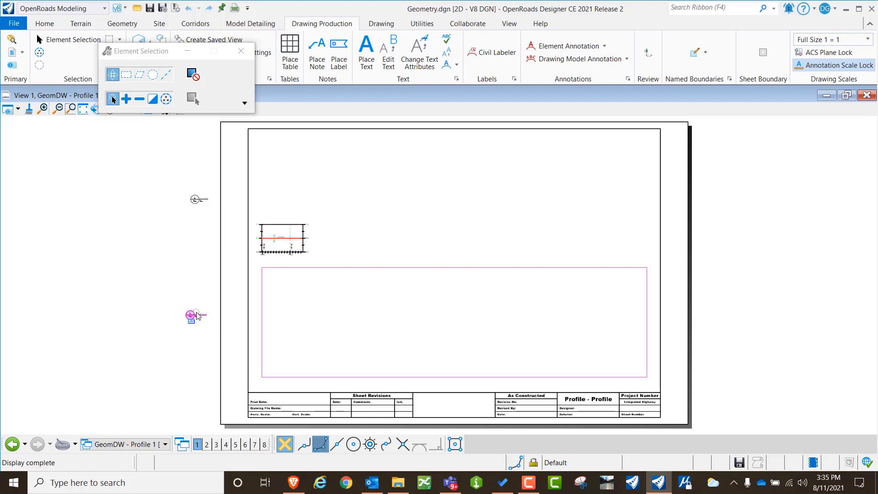
pyautogui.moveTo(198, 315)
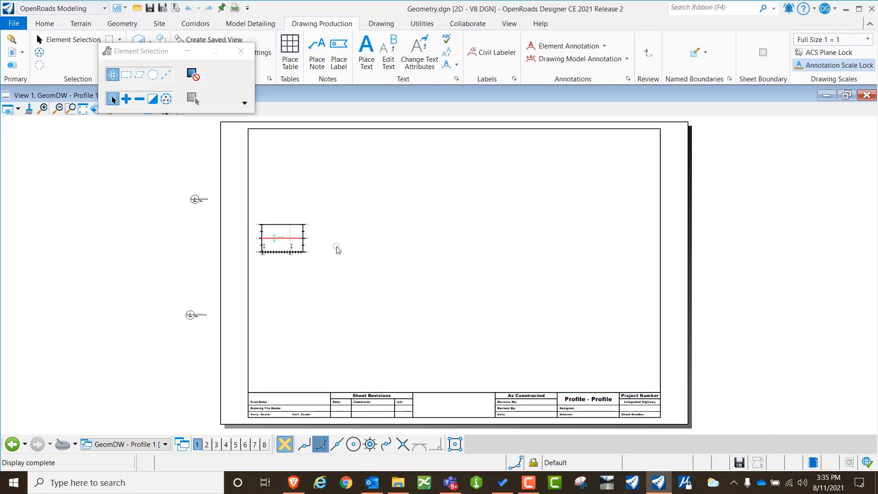
pyautogui.click(12, 444)
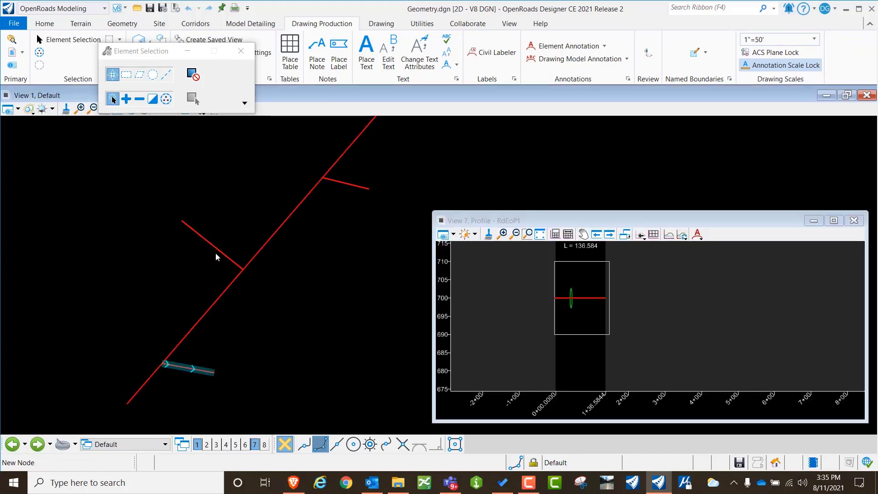
pyautogui.click(220, 250)
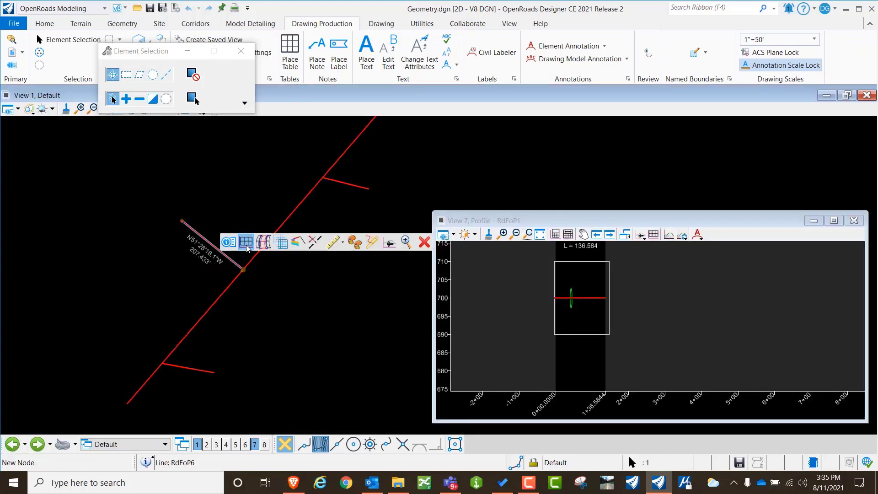
pyautogui.click(245, 242)
pyautogui.click(640, 316)
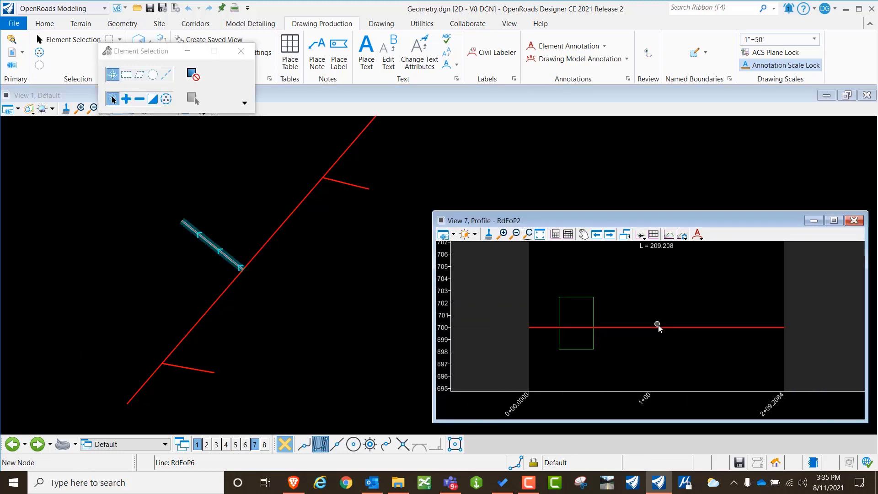
pyautogui.click(291, 296)
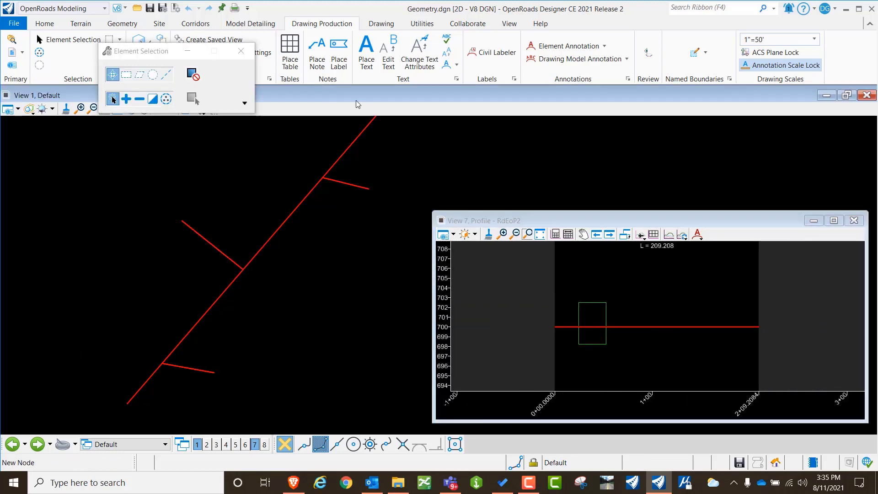
# - Begin a civil profile named boundary with the ANSI D_PROFILE PROFILE seed on the middle driveway profile, starting at station 0+00
pyautogui.click(695, 53)
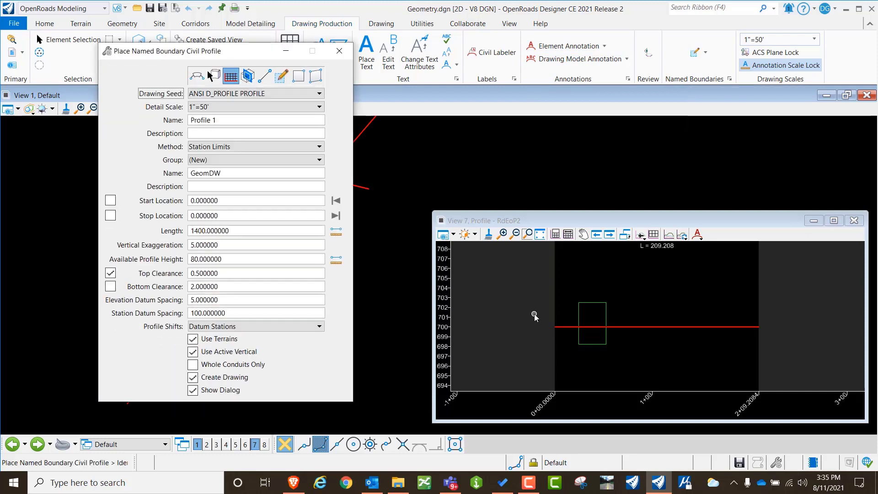
pyautogui.click(535, 316)
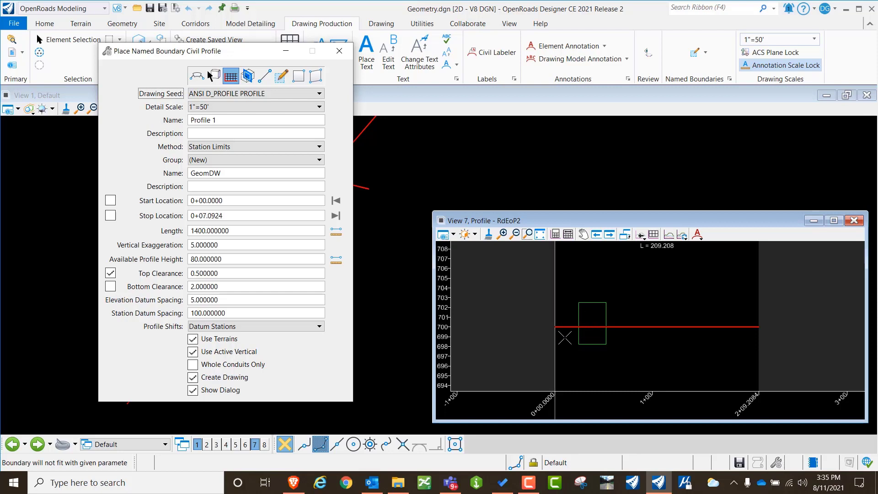
pyautogui.scroll(-10, 560, 334)
pyautogui.click(561, 333)
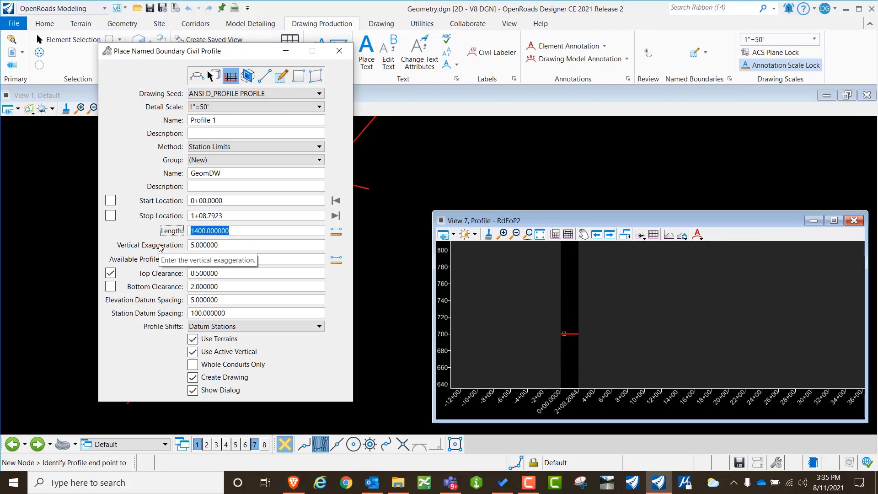
# - Set the boundary length to 210 and available profile height to 20, and place it around the full middle driveway profile
pyautogui.write('210')
pyautogui.press('Tab')
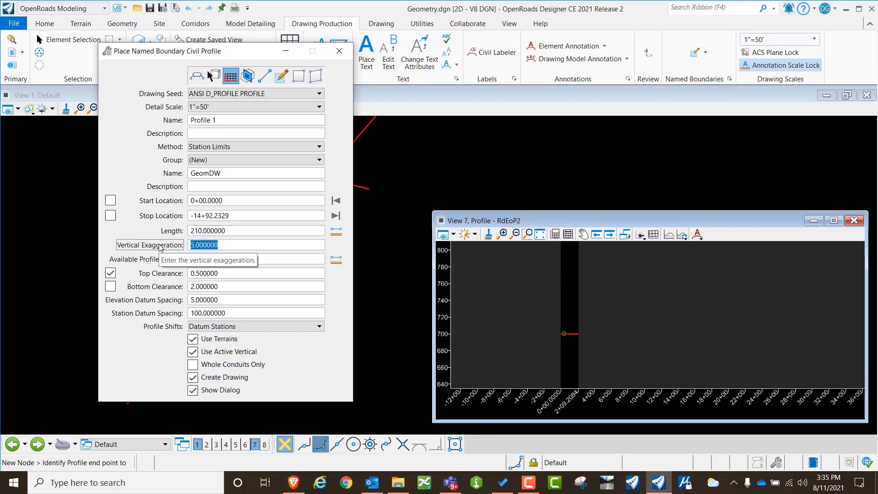
pyautogui.press('Tab')
pyautogui.write('20')
pyautogui.press('Tab')
pyautogui.scroll(5, 560, 337)
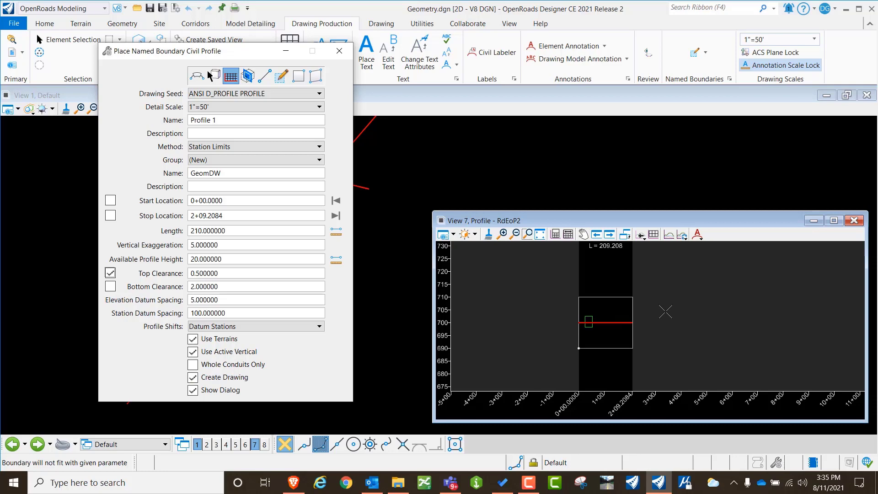
pyautogui.click(665, 311)
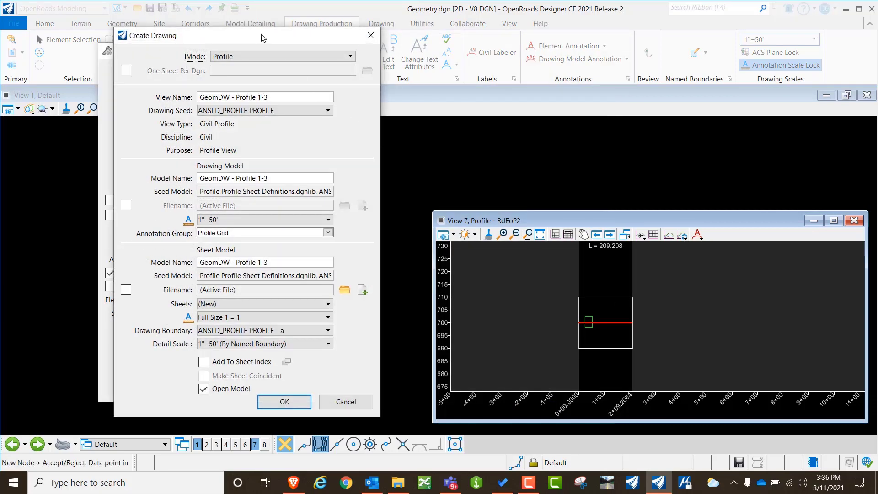
# - Create the middle driveway's drawing on the existing GeomDW - Profile 1 sheet, using the ANSI D_PROFILE PROFILE - b drawing boundary with Open Model enabled
pyautogui.moveTo(263, 38); pyautogui.dragTo(262, 31)
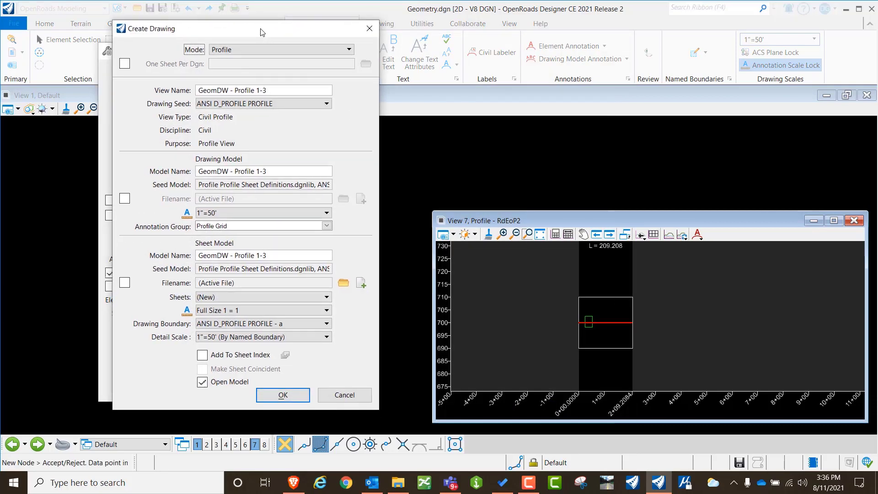
pyautogui.click(288, 298)
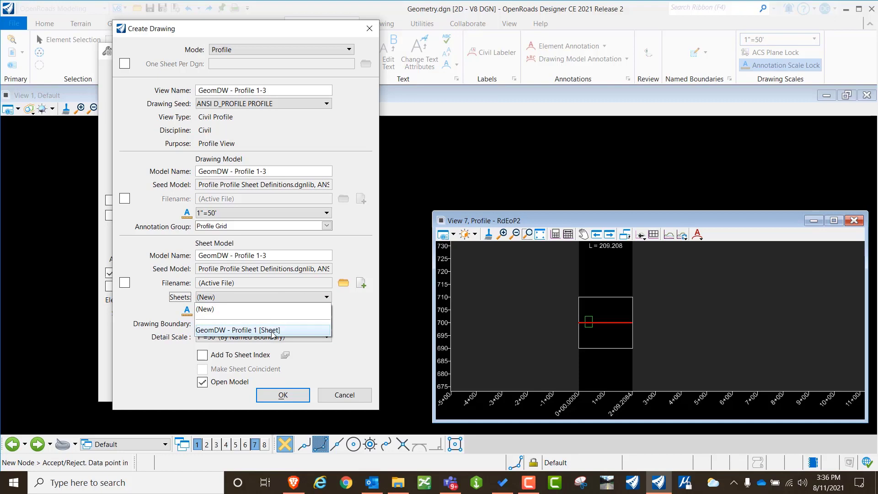
pyautogui.click(273, 331)
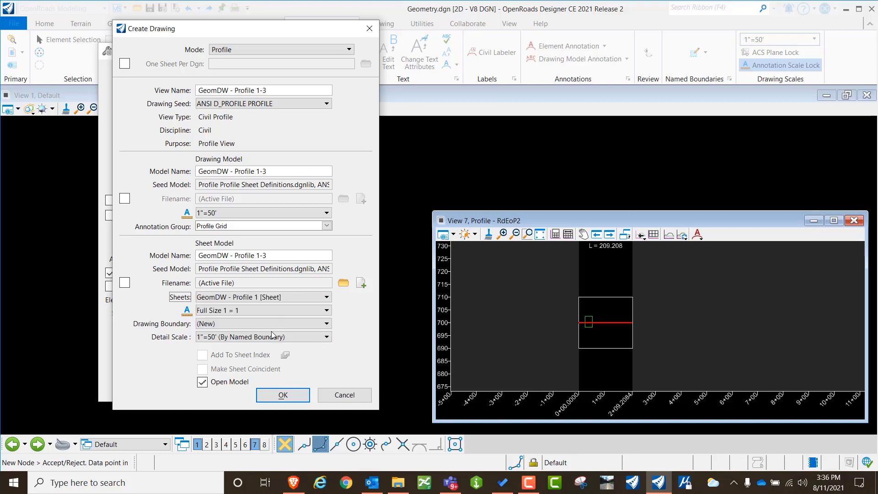
pyautogui.click(246, 325)
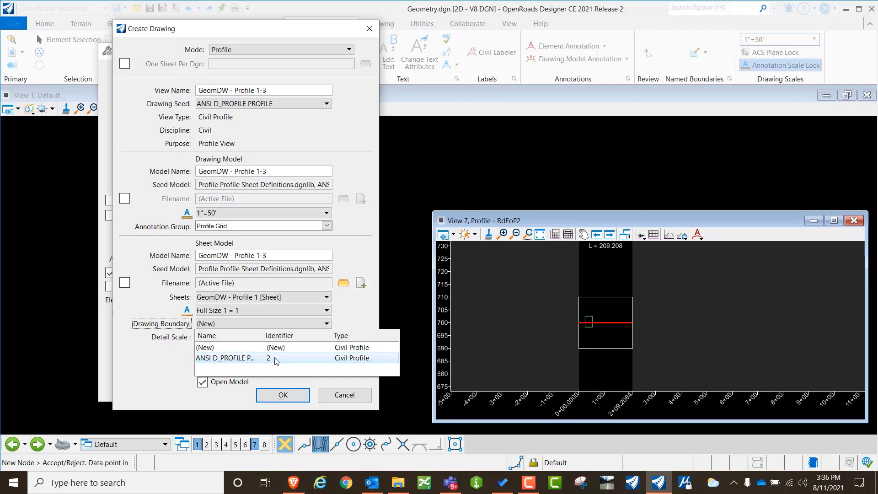
pyautogui.click(277, 359)
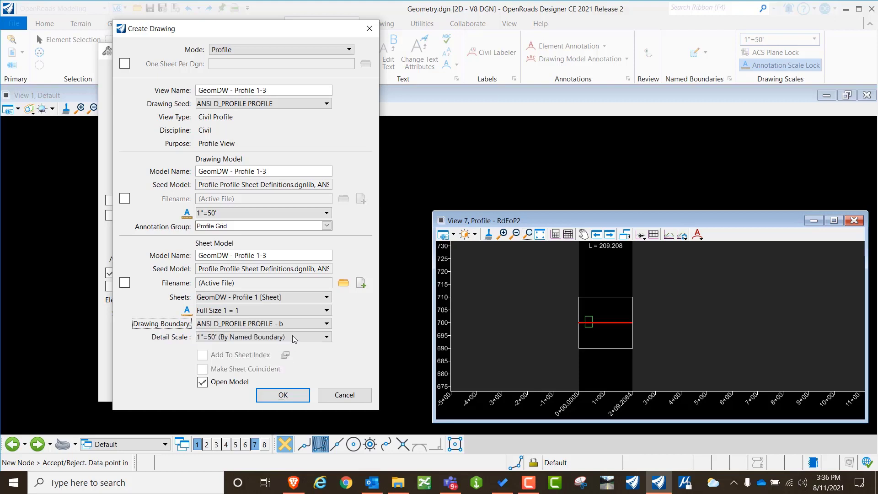
pyautogui.click(283, 395)
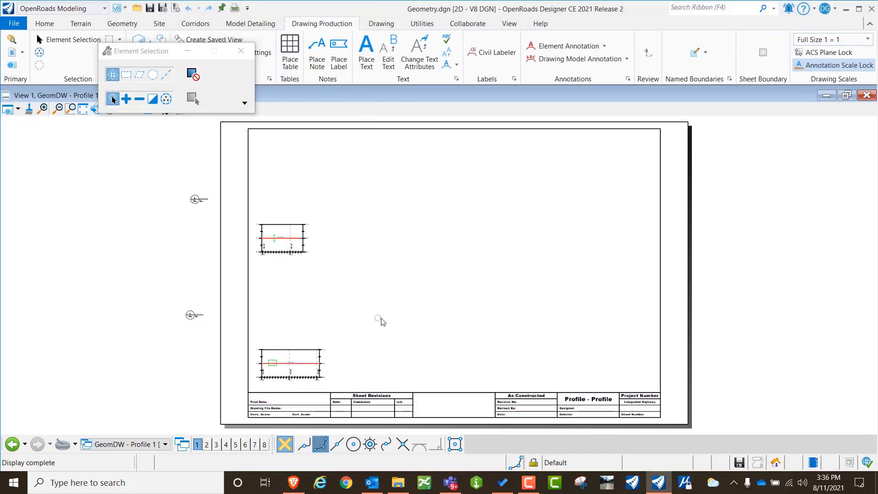
pyautogui.scroll(3, 328, 329)
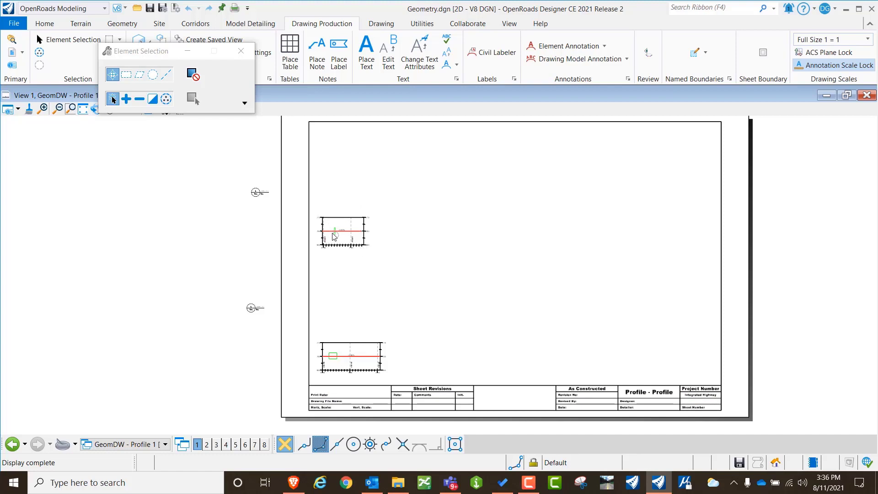
pyautogui.scroll(5, 330, 234)
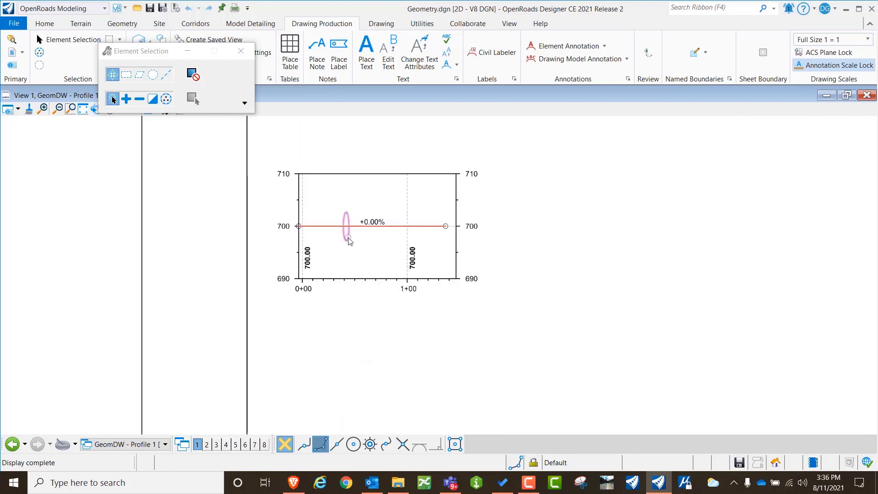
pyautogui.scroll(-5, 315, 206)
pyautogui.scroll(5, 365, 341)
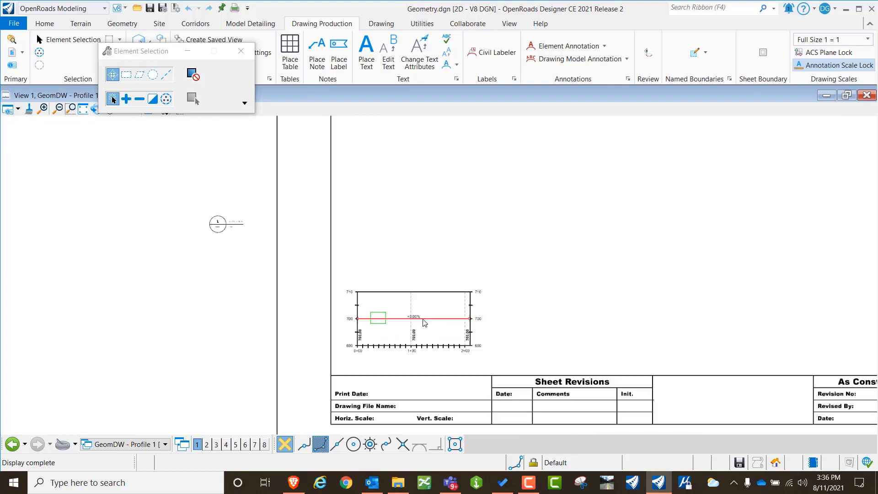
pyautogui.scroll(-5, 414, 338)
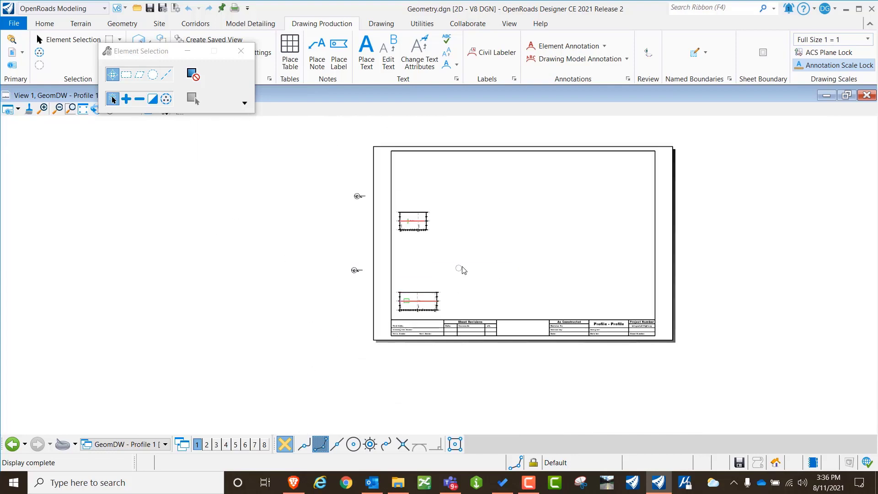
# - Return to the Default design model and open the uppermost driveway centerline's profile model in View 7
pyautogui.click(13, 447)
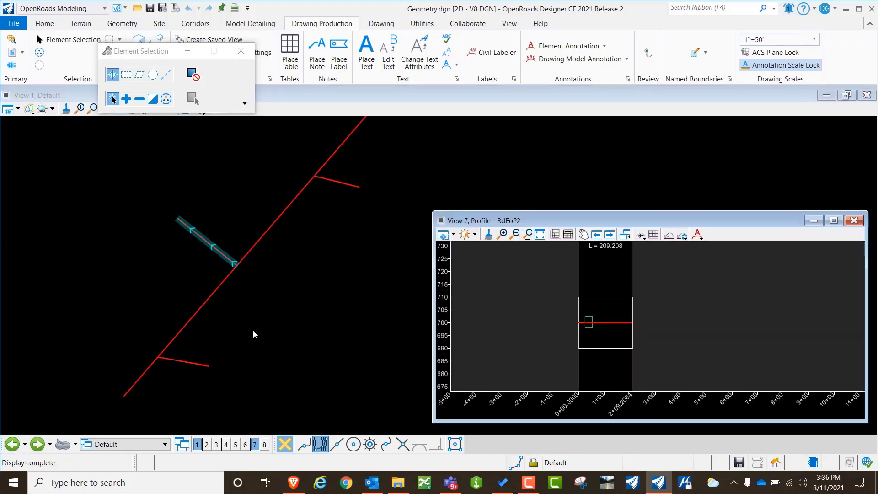
pyautogui.scroll(-2, 237, 355)
pyautogui.scroll(1, 301, 288)
pyautogui.click(344, 226)
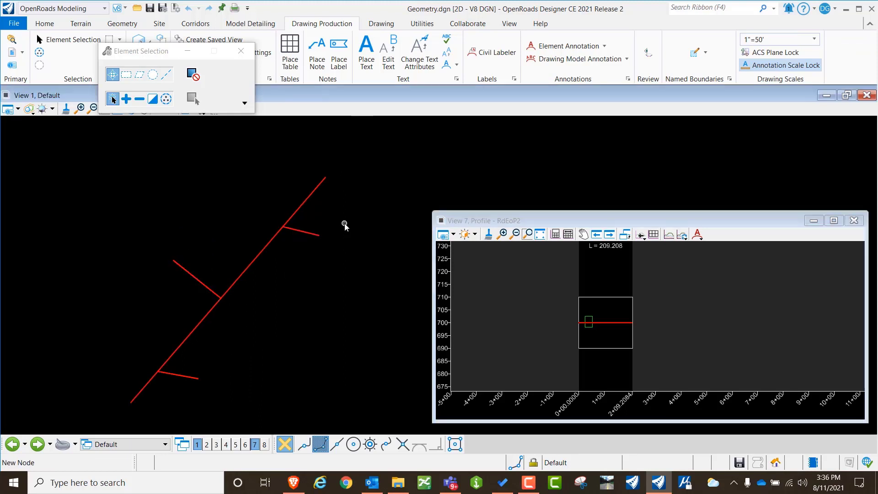
pyautogui.click(307, 231)
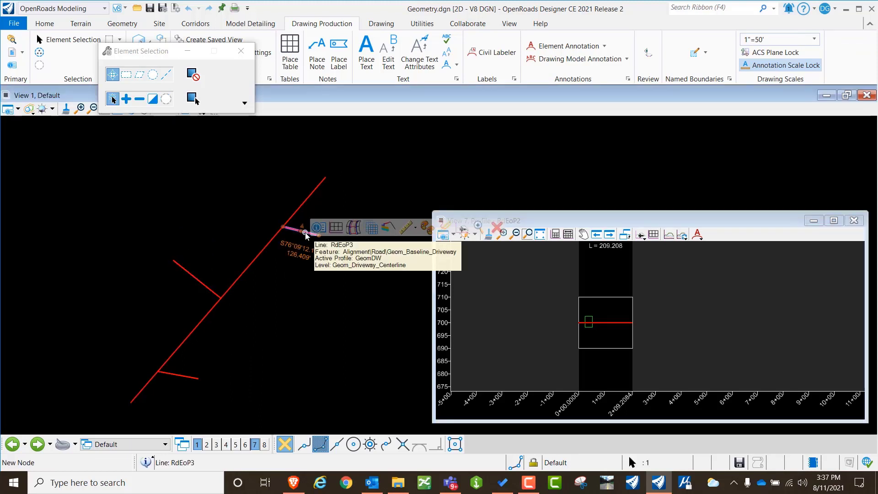
pyautogui.click(336, 227)
pyautogui.click(494, 279)
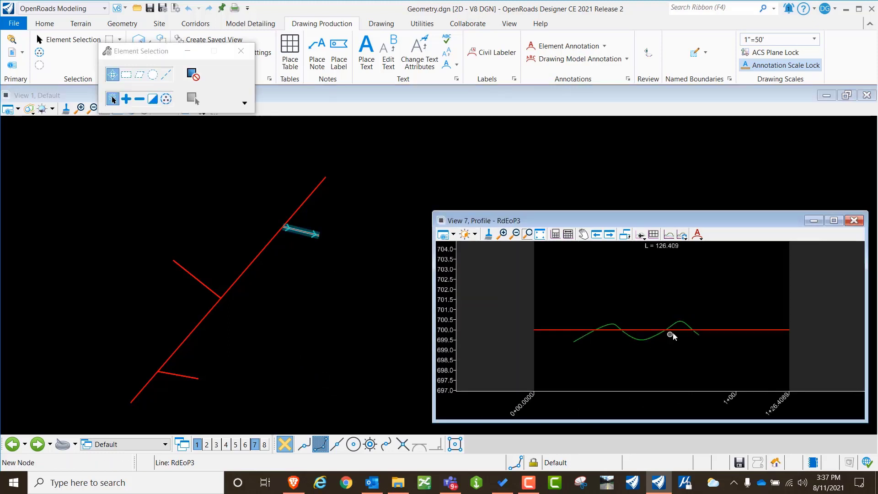
pyautogui.scroll(-1, 674, 335)
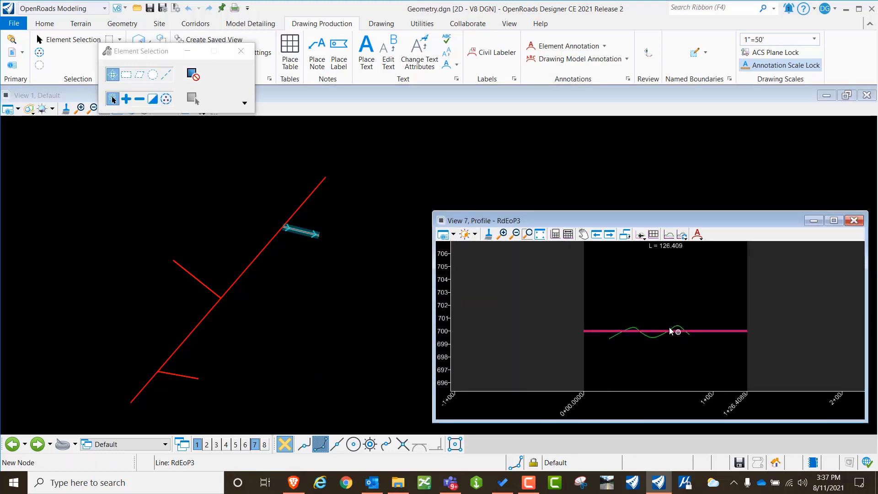
# - Begin a civil profile named boundary with the ANSI D_PROFILE PROFILE seed on the uppermost driveway profile, starting at station 0+00
pyautogui.click(694, 54)
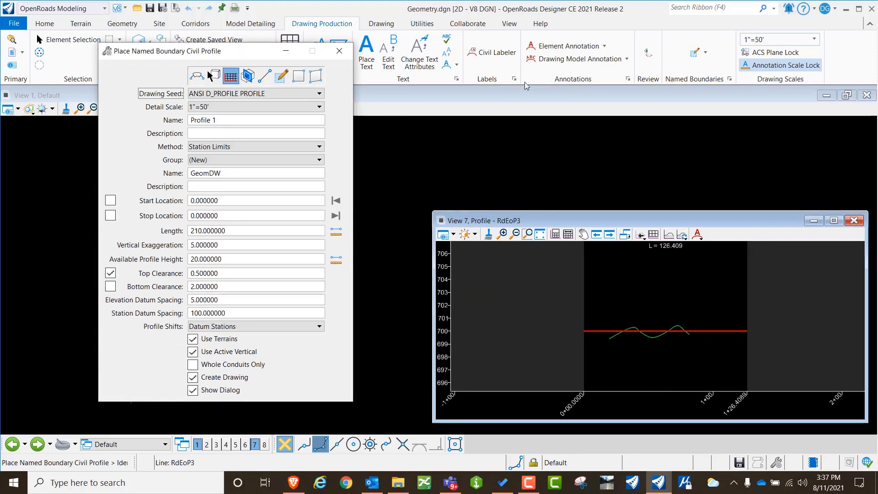
pyautogui.click(259, 95)
pyautogui.click(247, 180)
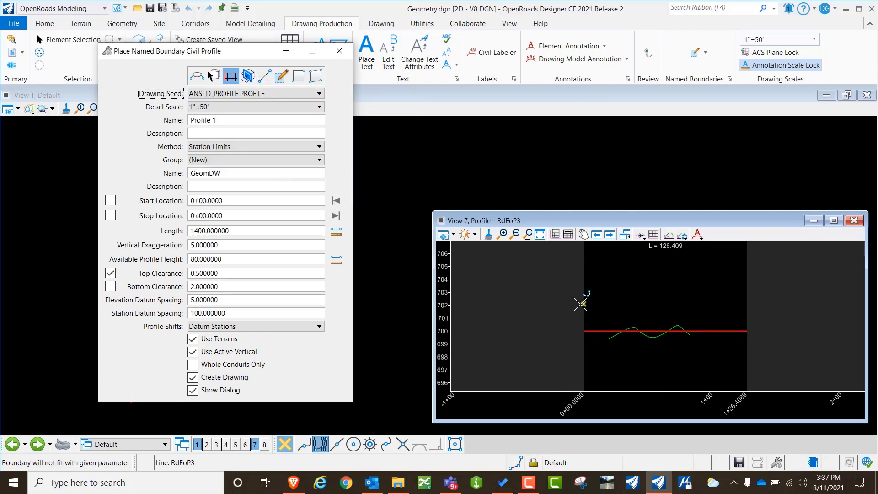
pyautogui.scroll(-4, 591, 315)
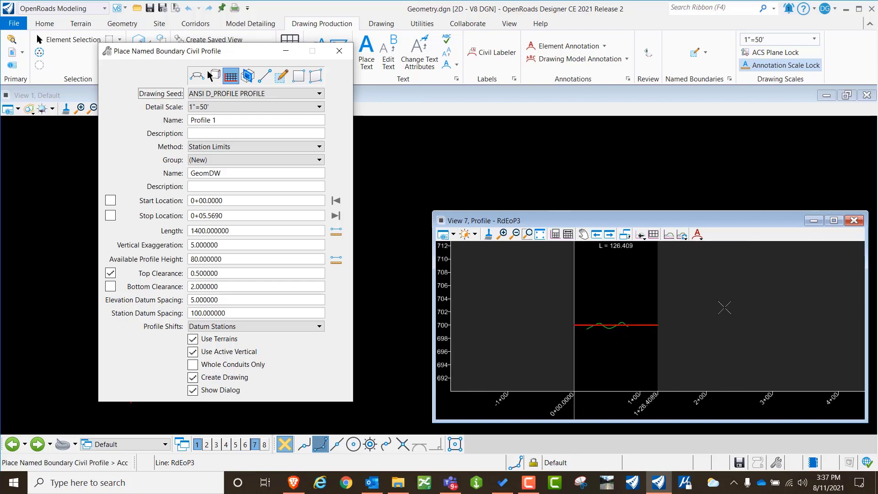
pyautogui.scroll(-2, 647, 327)
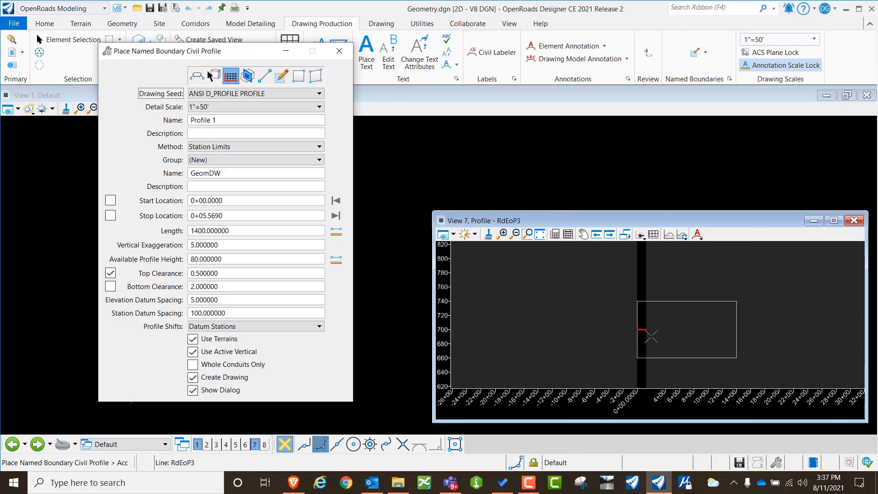
pyautogui.scroll(2, 646, 334)
# - Set the boundary length to 150 and available profile height to 20, and place it around the full uppermost driveway profile
pyautogui.click(249, 234)
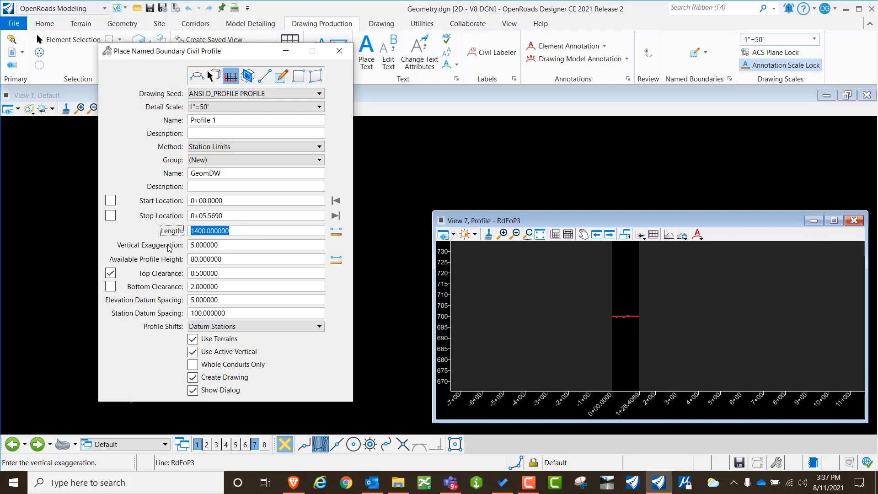
pyautogui.write('1')
pyautogui.press('Tab')
pyautogui.press('Tab')
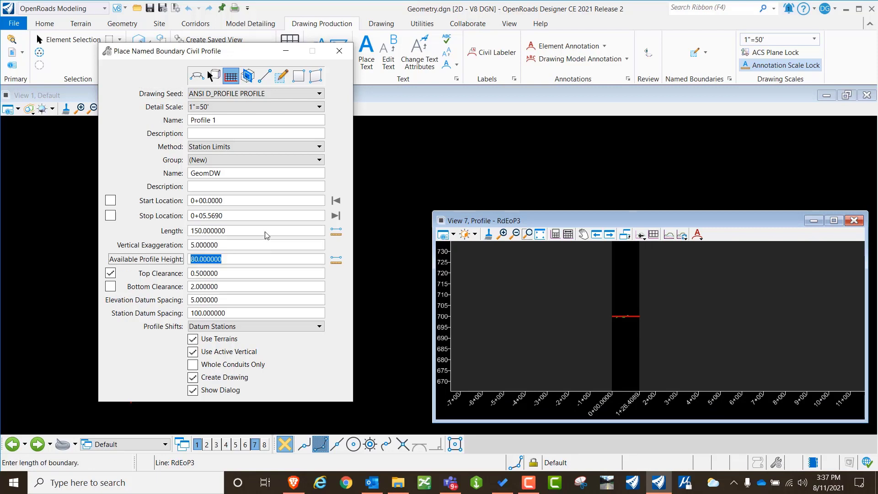
pyautogui.write('20')
pyautogui.press('Tab')
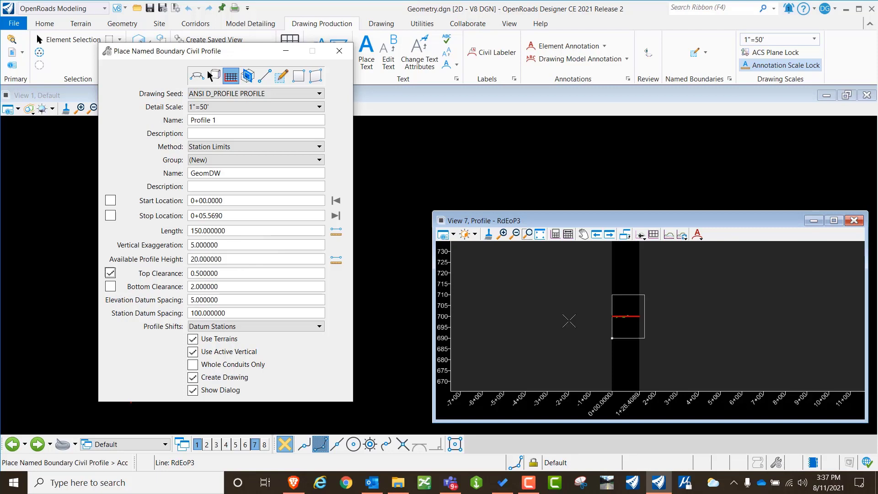
pyautogui.scroll(1, 619, 315)
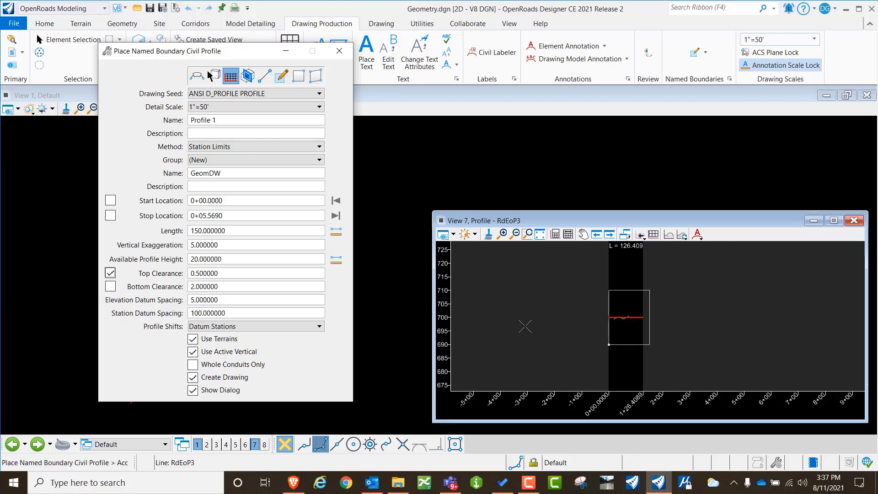
pyautogui.click(525, 325)
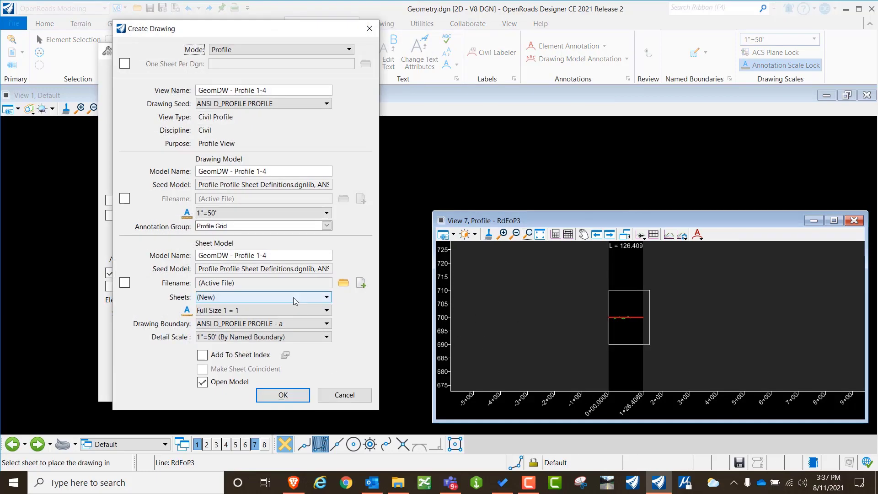
# - Create the uppermost driveway's drawing on the existing GeomDW - Profile 1 sheet with a (New) drawing boundary and Open Model enabled
pyautogui.click(295, 297)
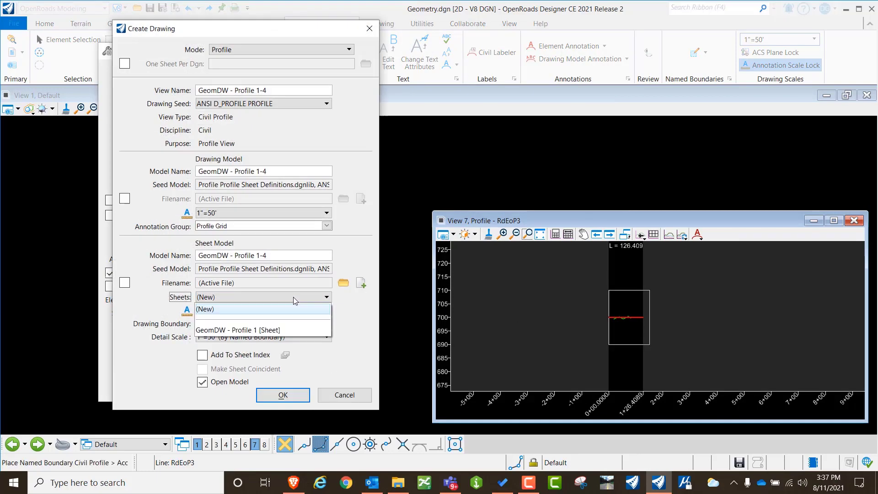
pyautogui.click(279, 331)
pyautogui.click(275, 323)
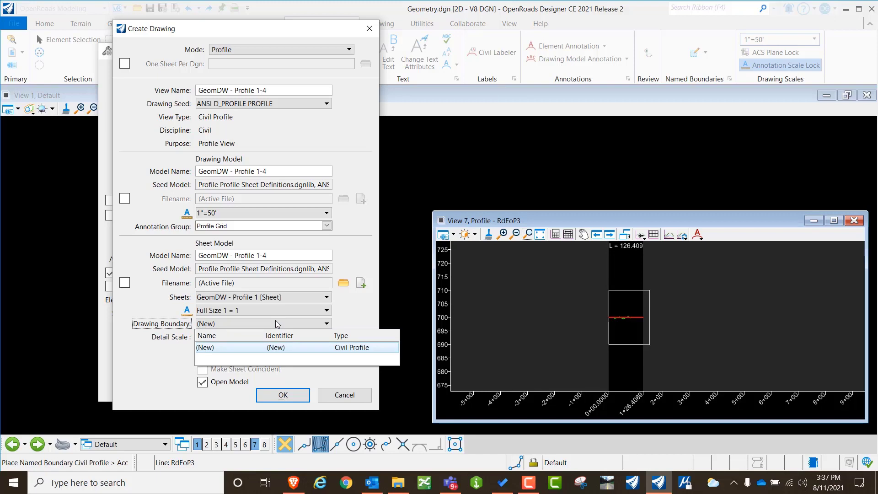
pyautogui.click(367, 318)
pyautogui.click(282, 396)
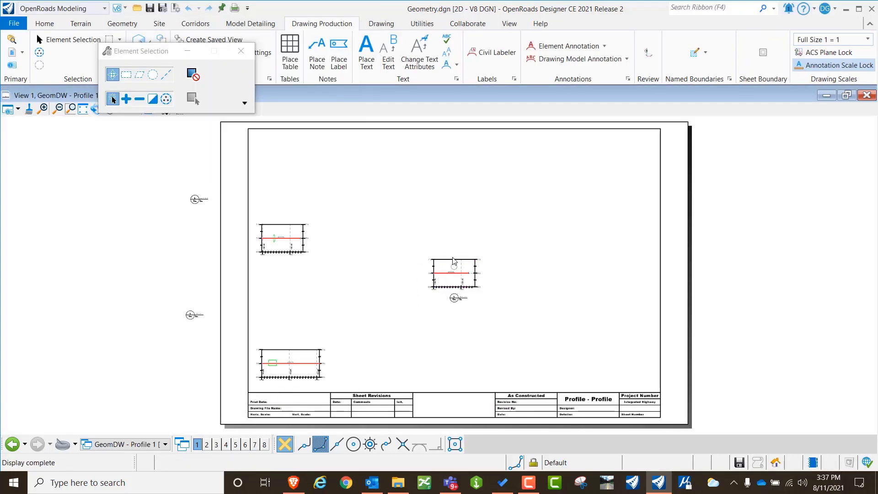
# - Open the sheet's references and move the slot 1 profile reference with its boundary up and inward, near the sheet's upper-left corner
pyautogui.click(241, 51)
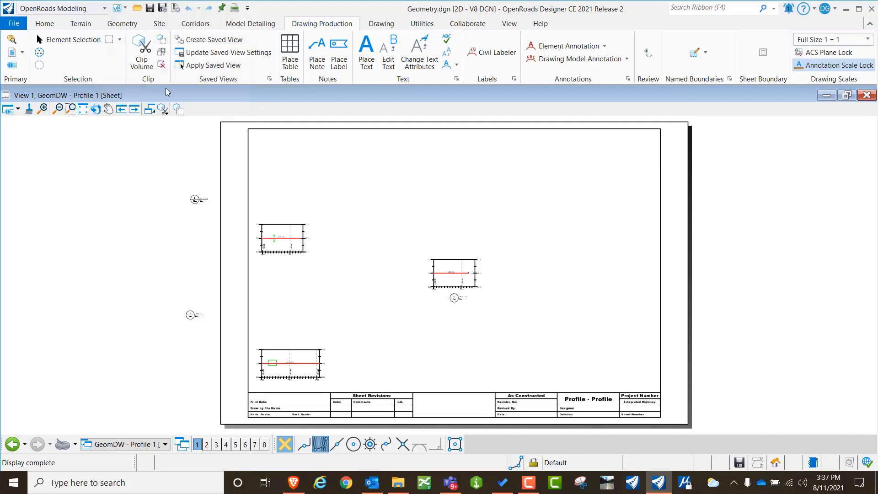
pyautogui.click(108, 109)
pyautogui.moveTo(389, 298); pyautogui.dragTo(492, 295)
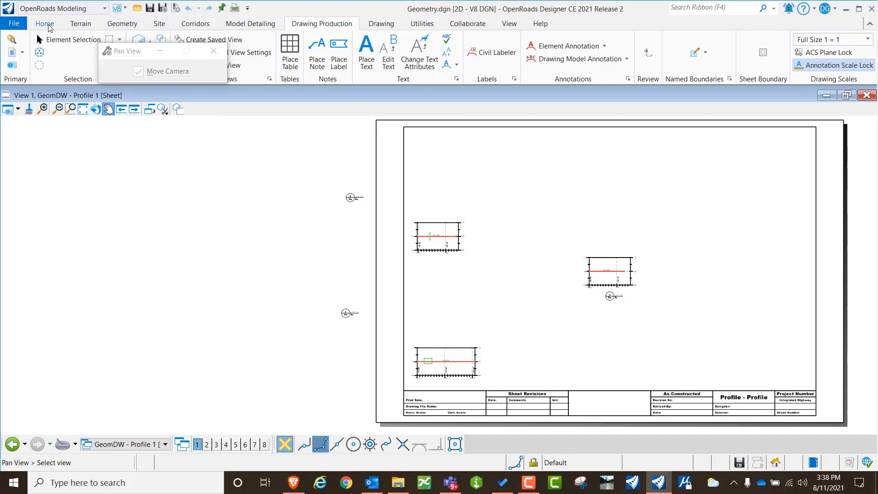
pyautogui.click(45, 23)
pyautogui.click(249, 46)
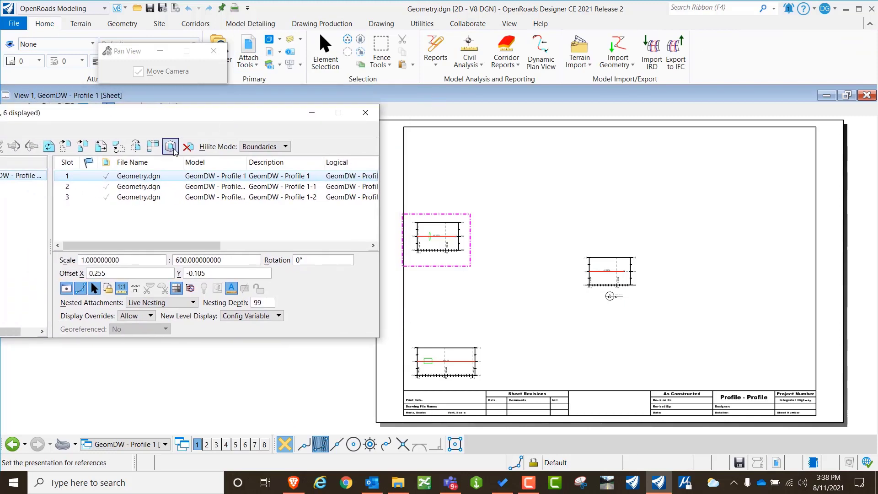
pyautogui.click(65, 147)
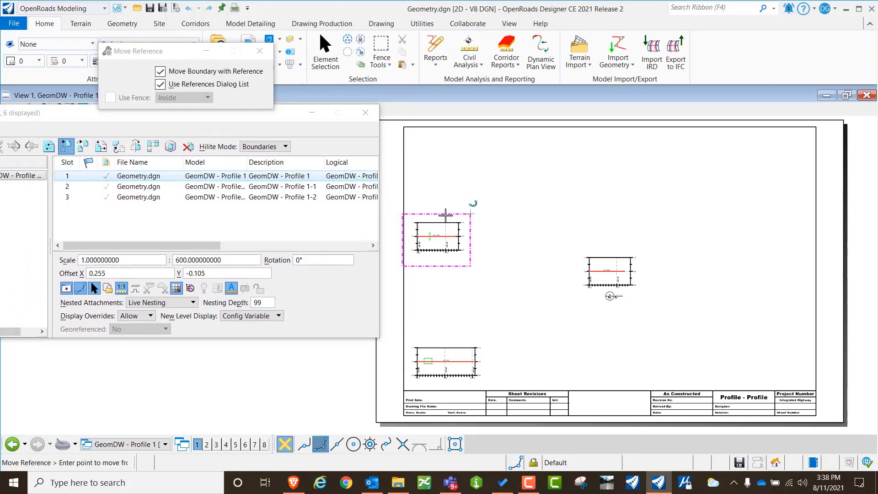
pyautogui.click(444, 214)
pyautogui.click(484, 151)
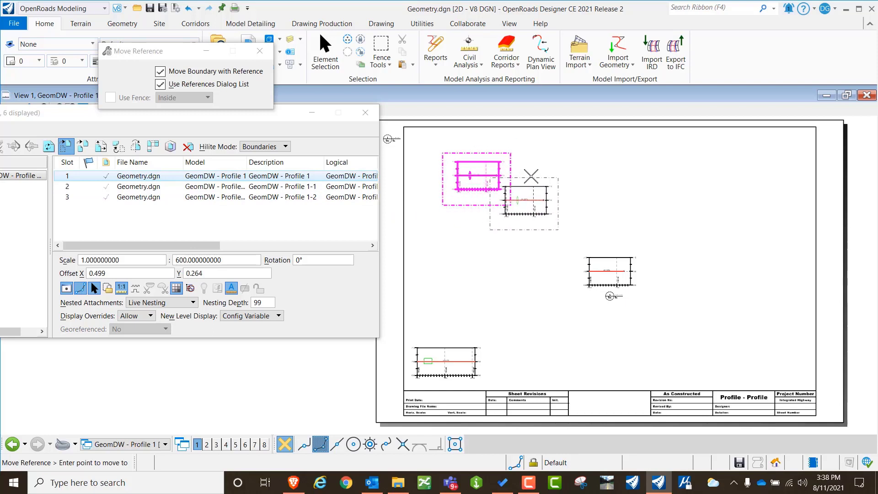
pyautogui.rightClick(531, 175)
# - Move the slot 2 profile reference with its boundary from the sheet's lower edge to just below the first profile
pyautogui.click(91, 186)
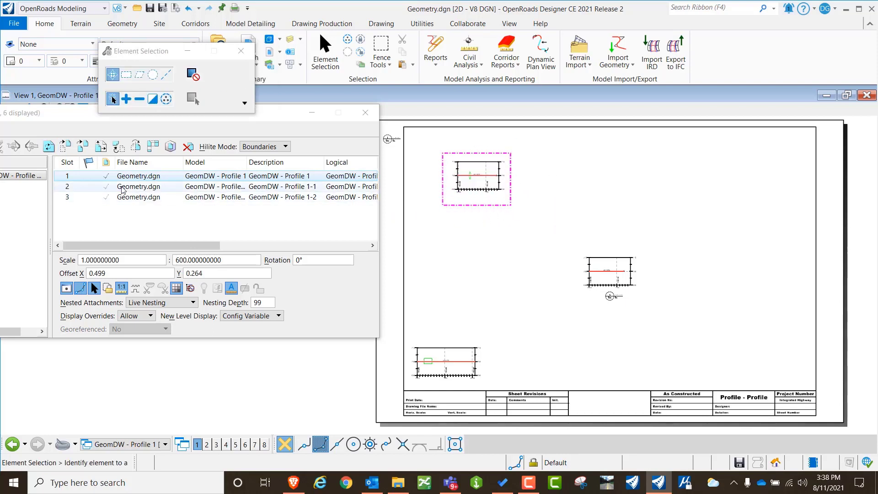
pyautogui.click(65, 147)
pyautogui.click(486, 319)
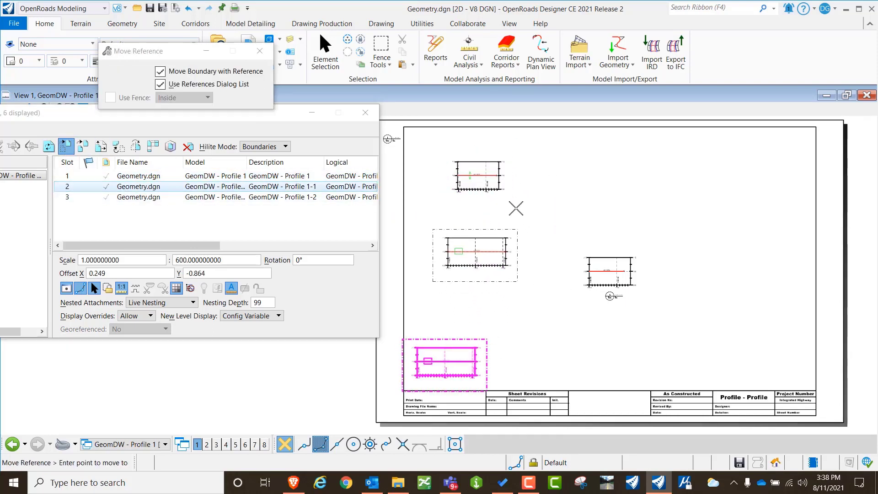
pyautogui.click(518, 206)
pyautogui.rightClick(438, 187)
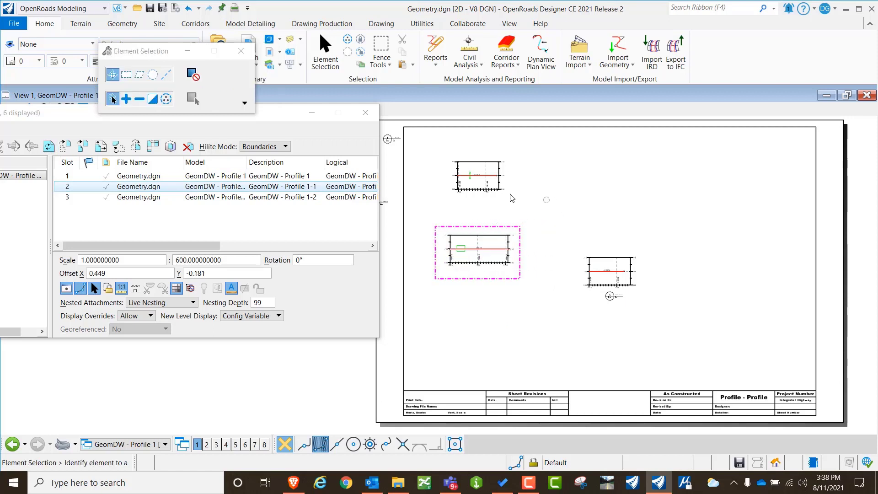
# - Move the slot 3 profile reference with its boundary from the sheet's middle to below the second profile, completing the column
pyautogui.click(92, 196)
pyautogui.click(66, 147)
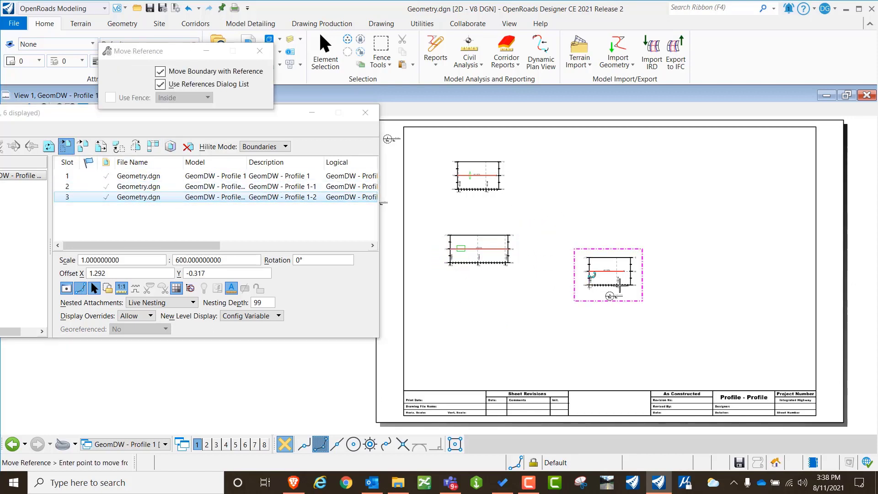
pyautogui.click(631, 287)
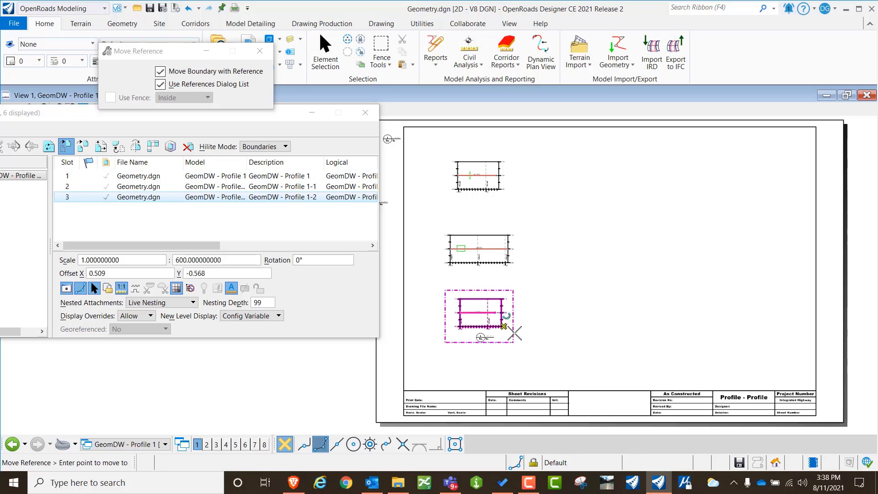
pyautogui.rightClick(475, 317)
pyautogui.scroll(4, 476, 317)
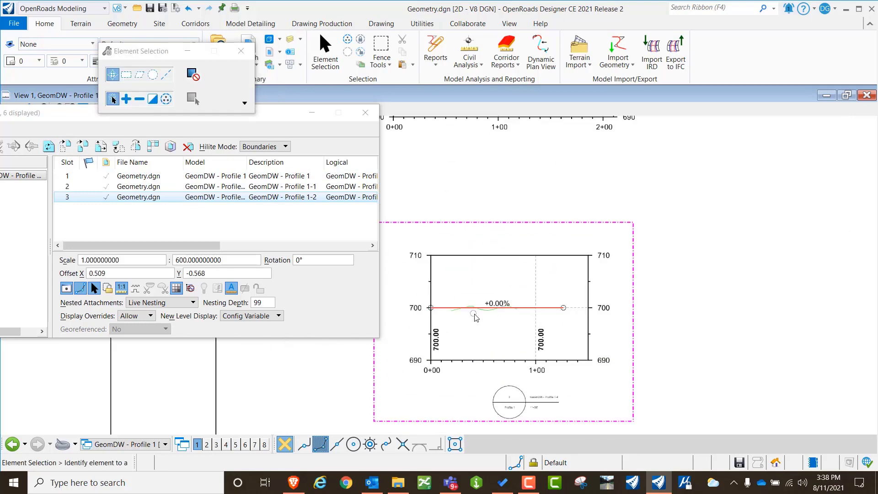
pyautogui.scroll(4, 496, 323)
pyautogui.scroll(-6, 498, 327)
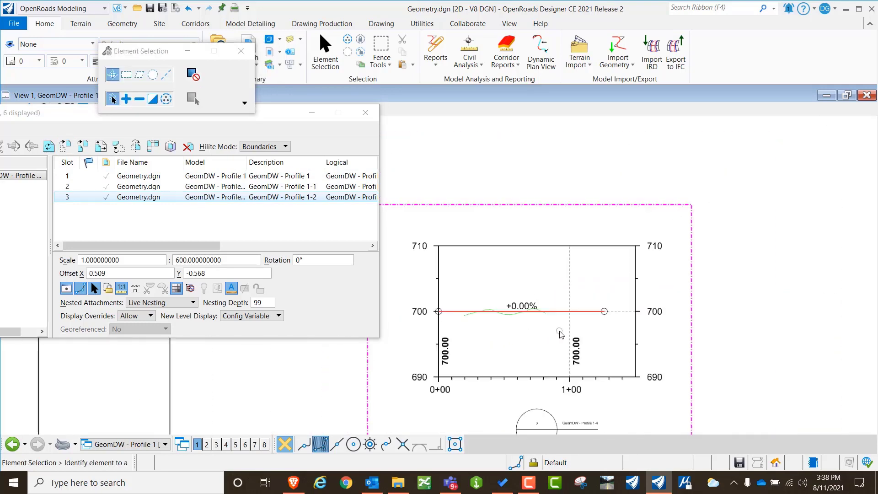